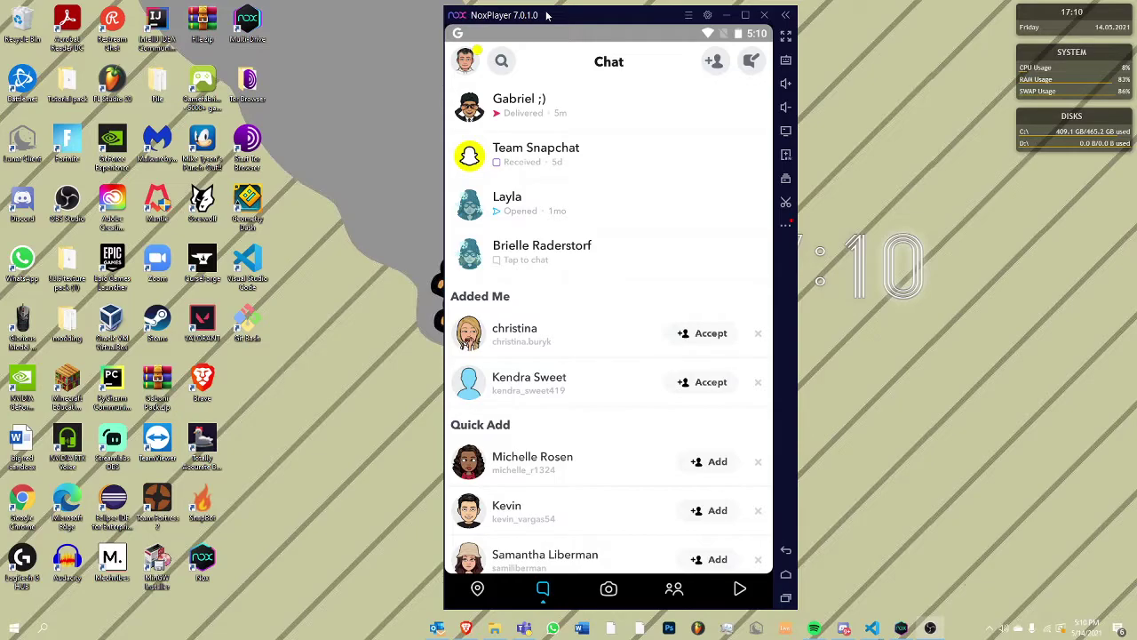
Check that Snapchat's camera page works in the emulator, and launch SnapBot with its console window clear of the emulator
click(607, 590)
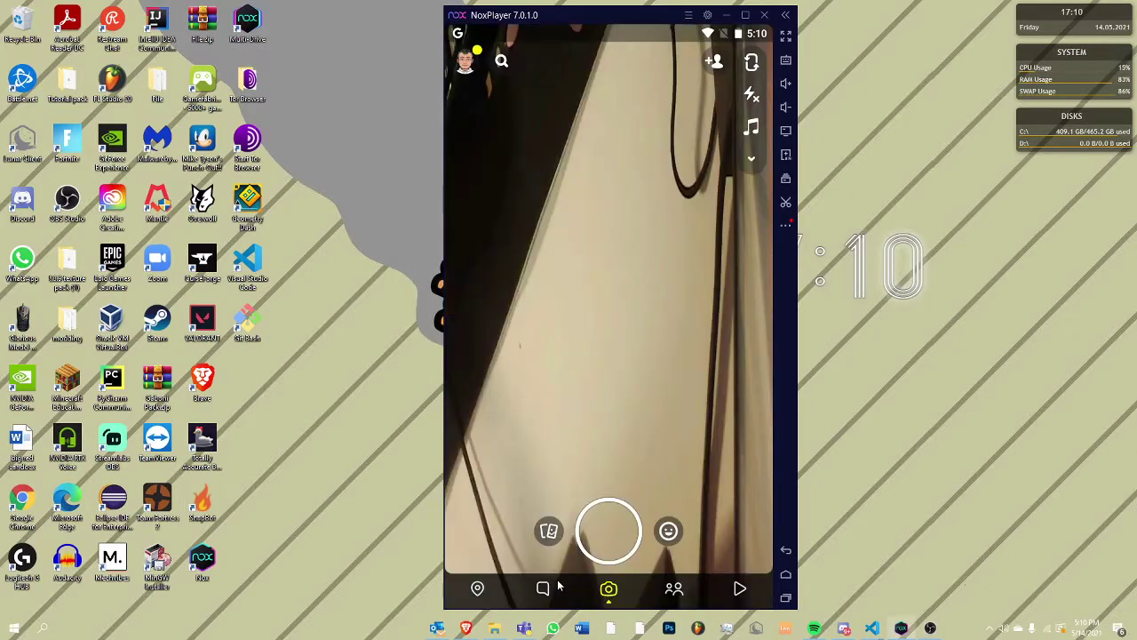
click(543, 588)
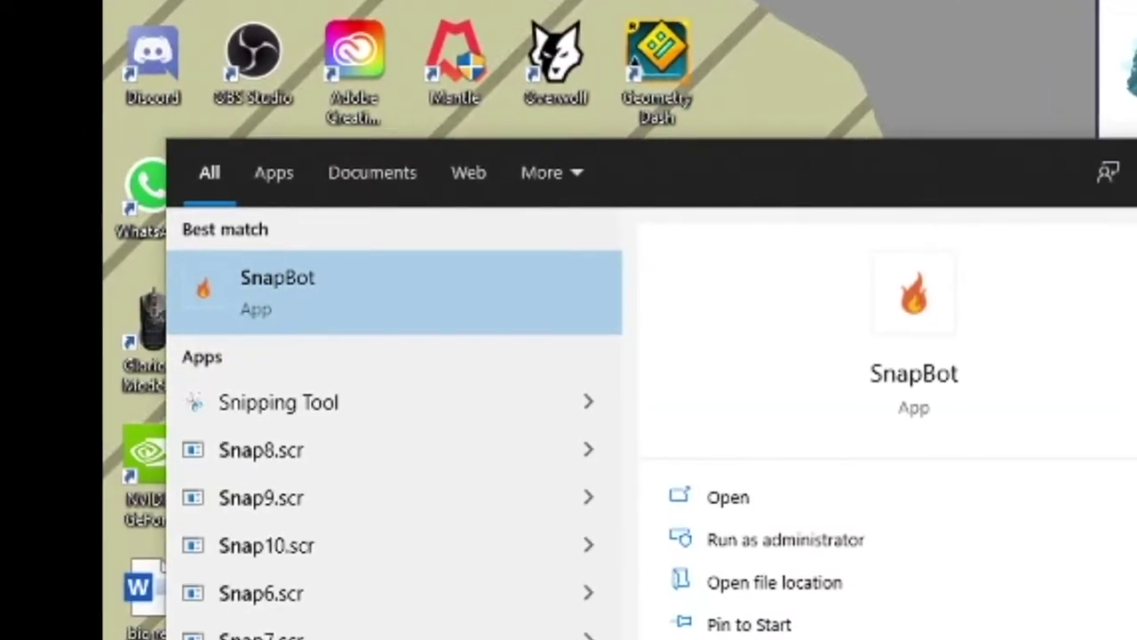
key(Return)
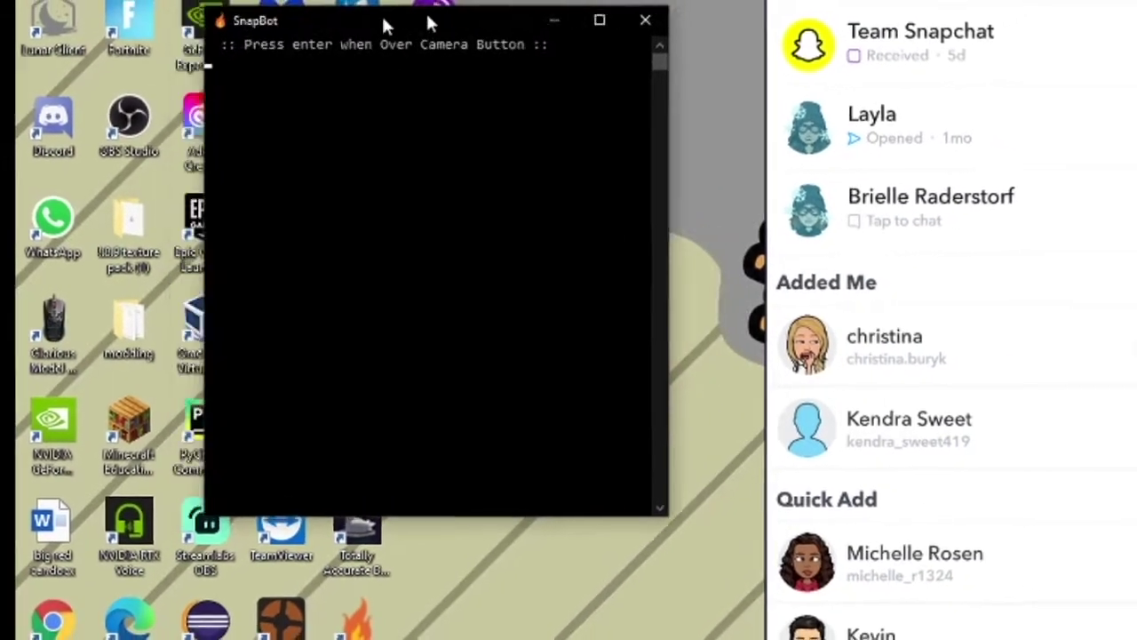
drag(419, 2, 350, 34)
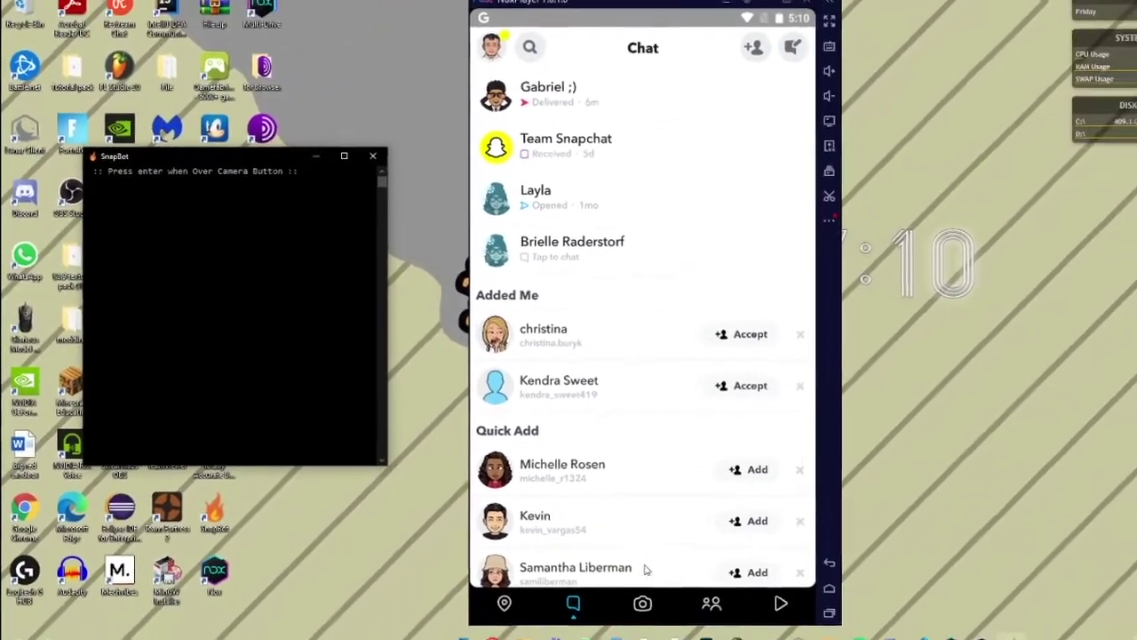
Record the camera, picture and Send To button positions in SnapBot, taking a snap to reach the Send To button
click(642, 601)
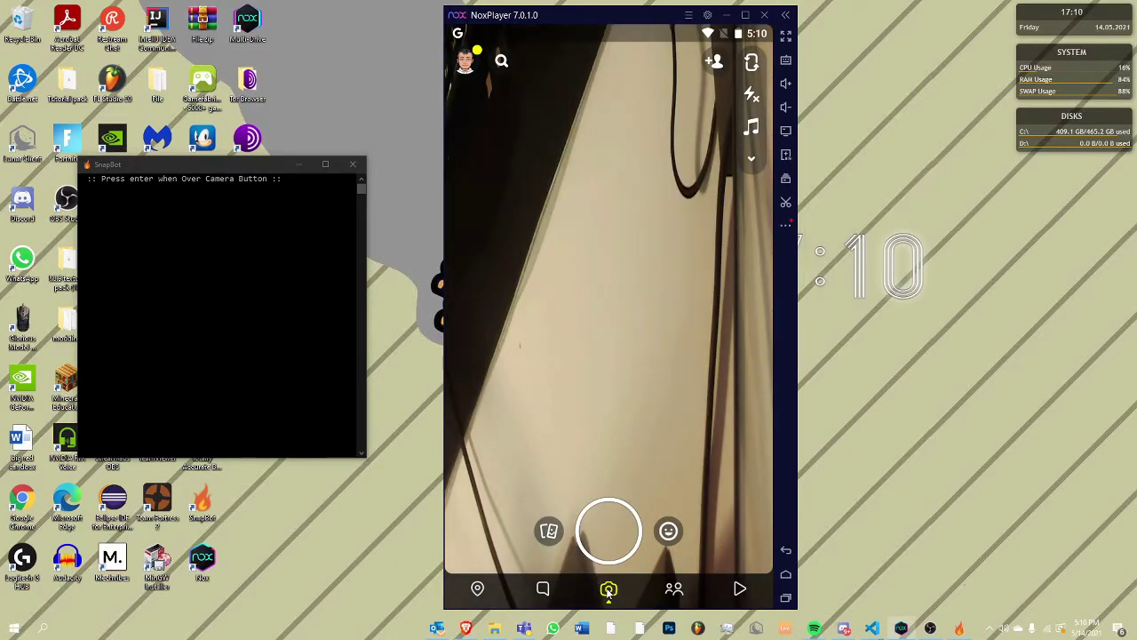
key(Return)
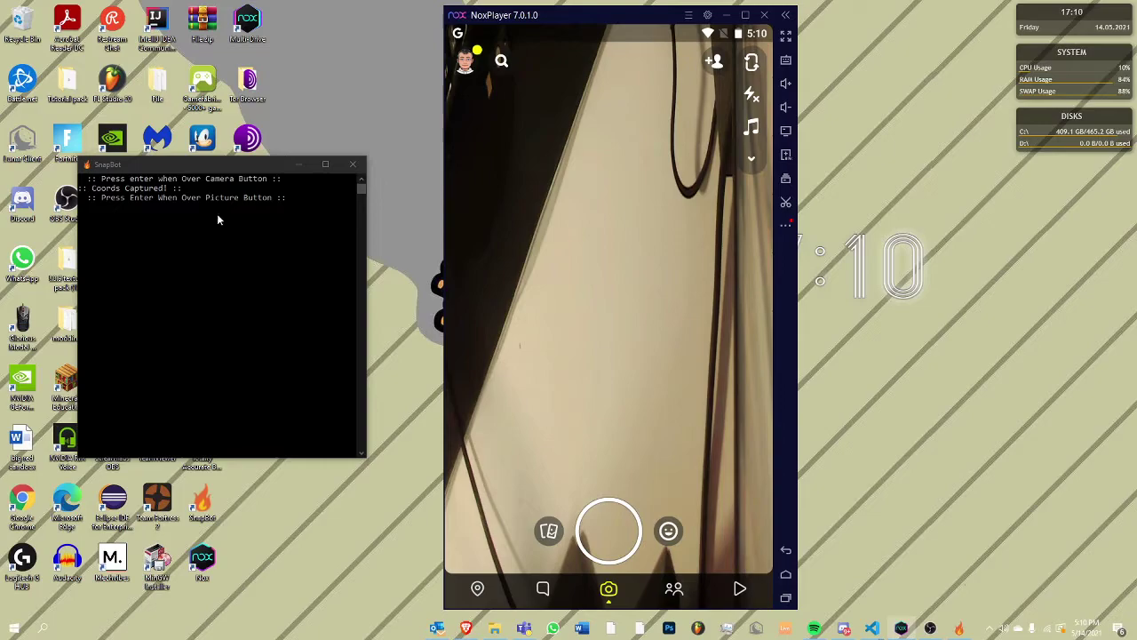
key(Return)
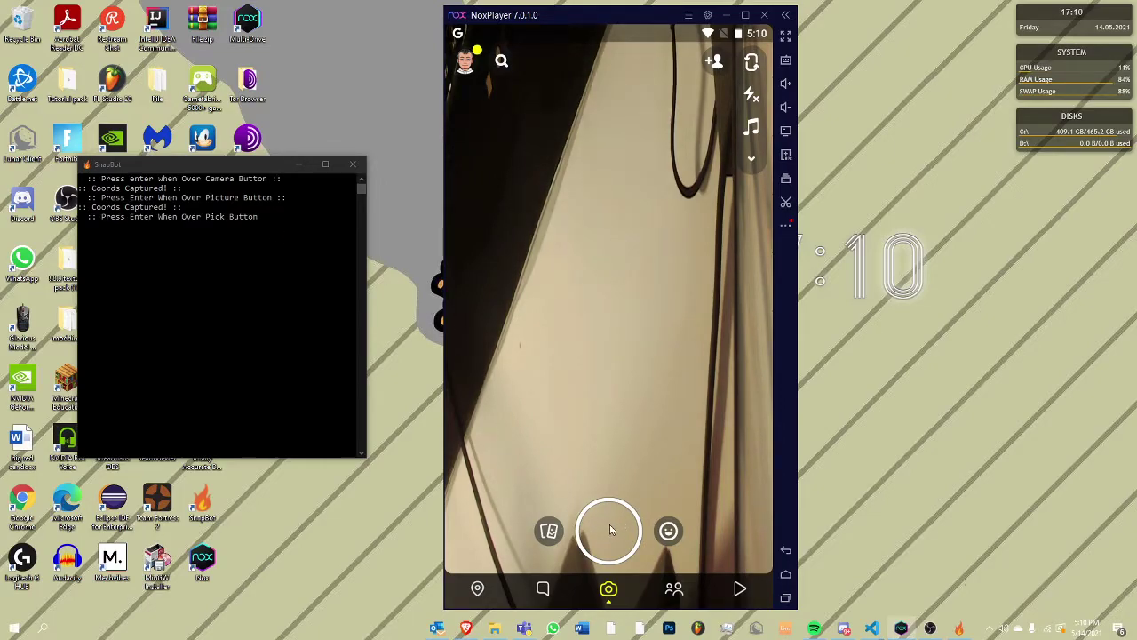
click(609, 529)
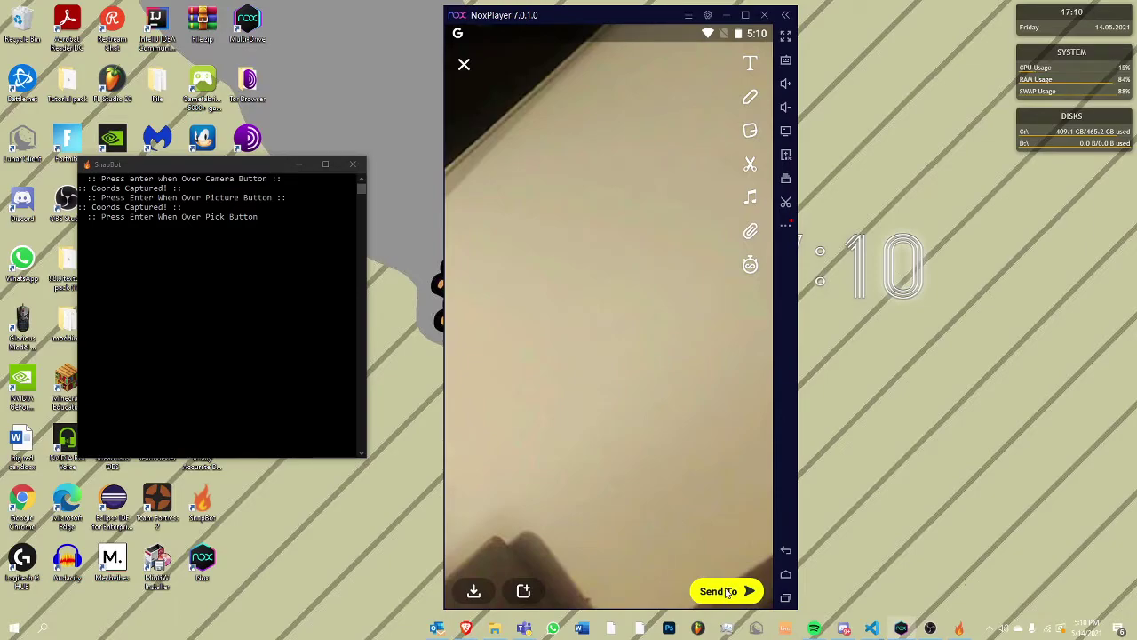
key(Return)
Record the fire shortcut group, its contact and the send button positions in SnapBot from the snap's recipient list
click(727, 591)
click(472, 95)
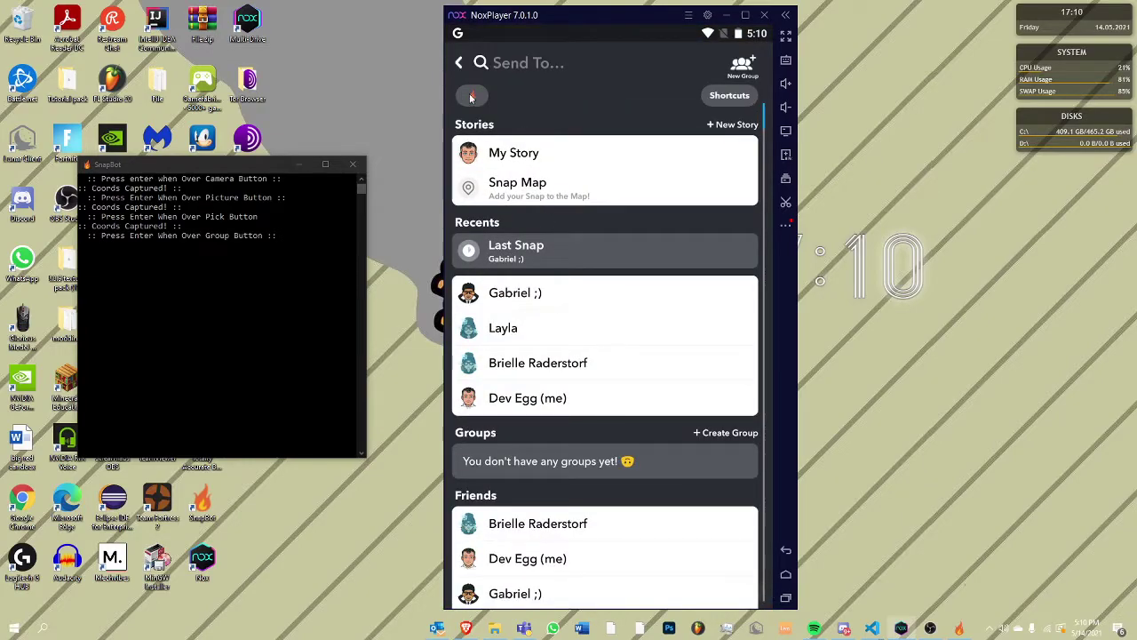
key(Return)
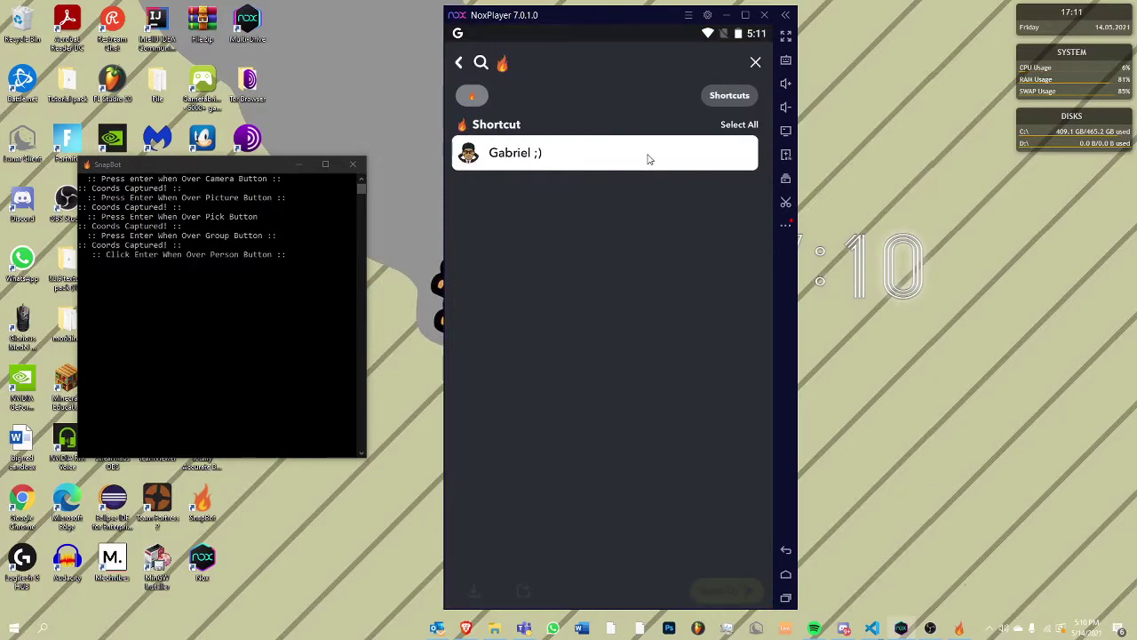
click(648, 158)
key(Return)
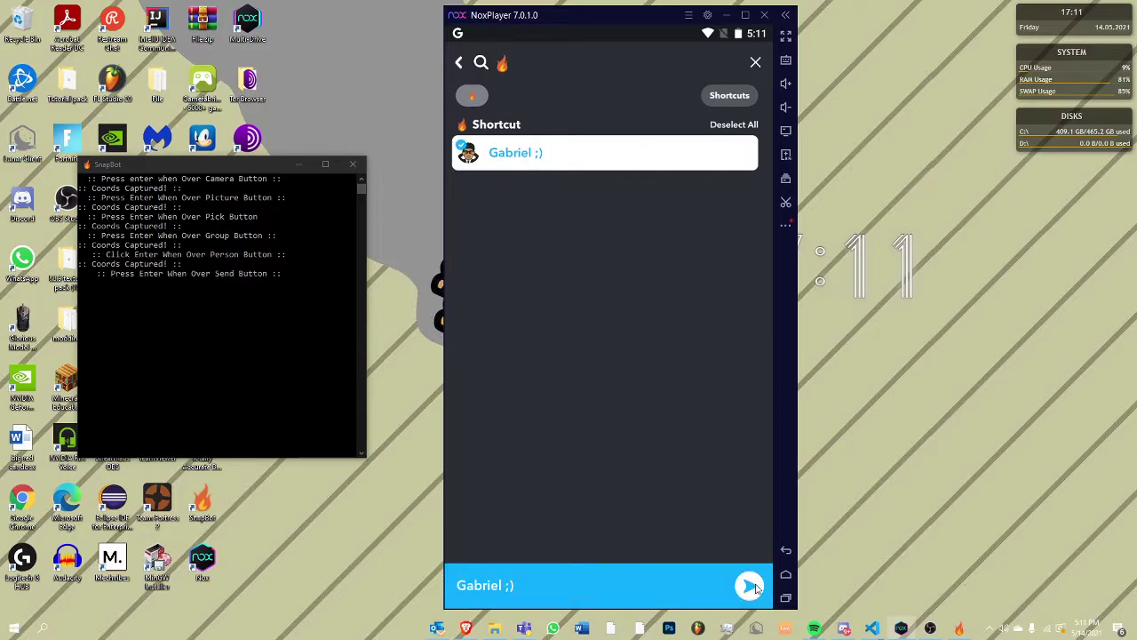
key(Return)
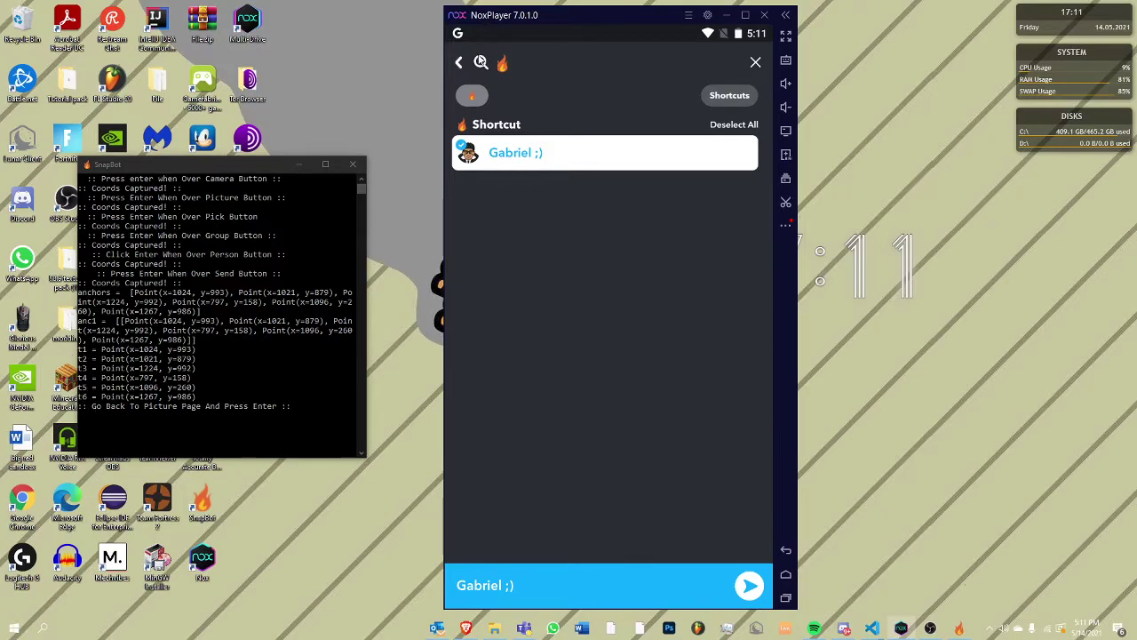
Leave the recipient list and discard the unsent snap to return to the camera page
click(460, 62)
click(463, 63)
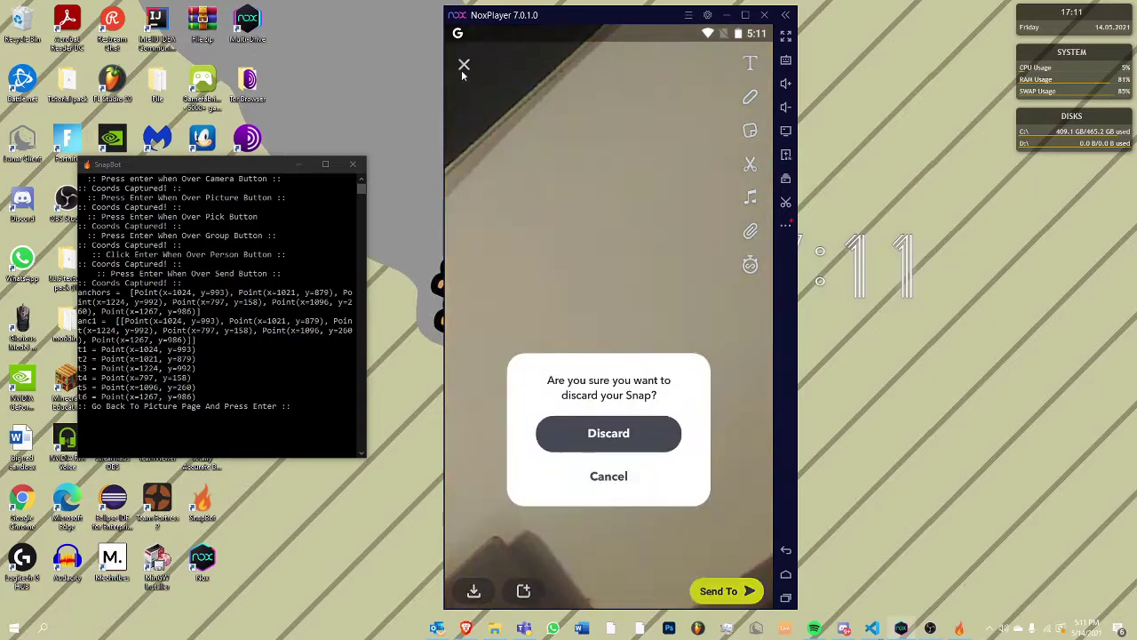
key(Return)
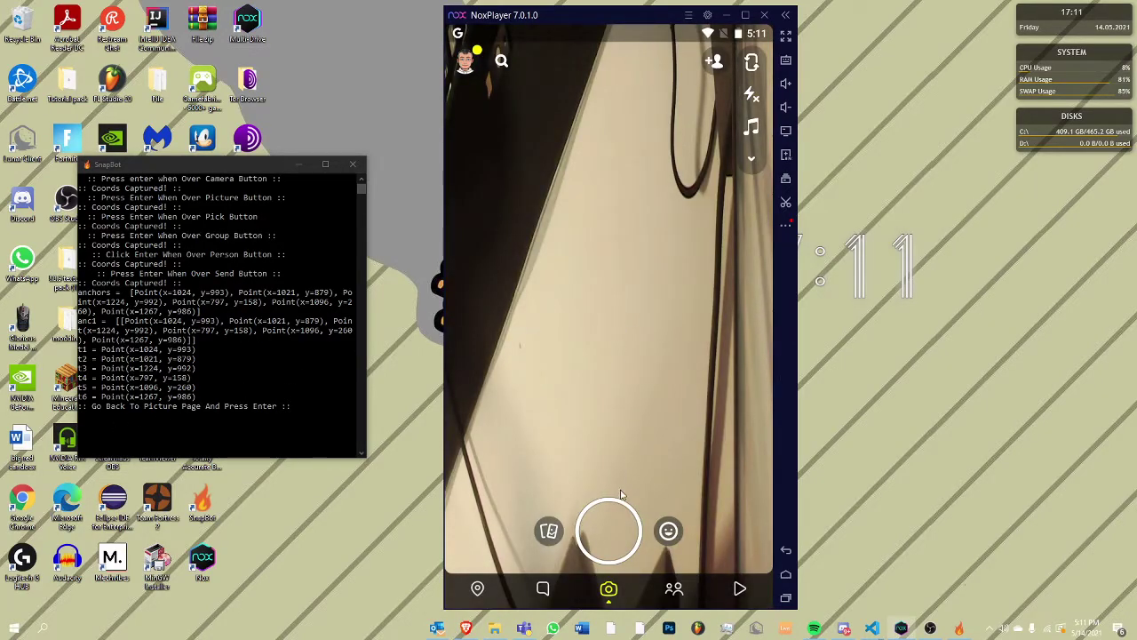
Send a new snap to the contact in the fire shortcut, and return to the camera page to let SnapBot run
click(611, 520)
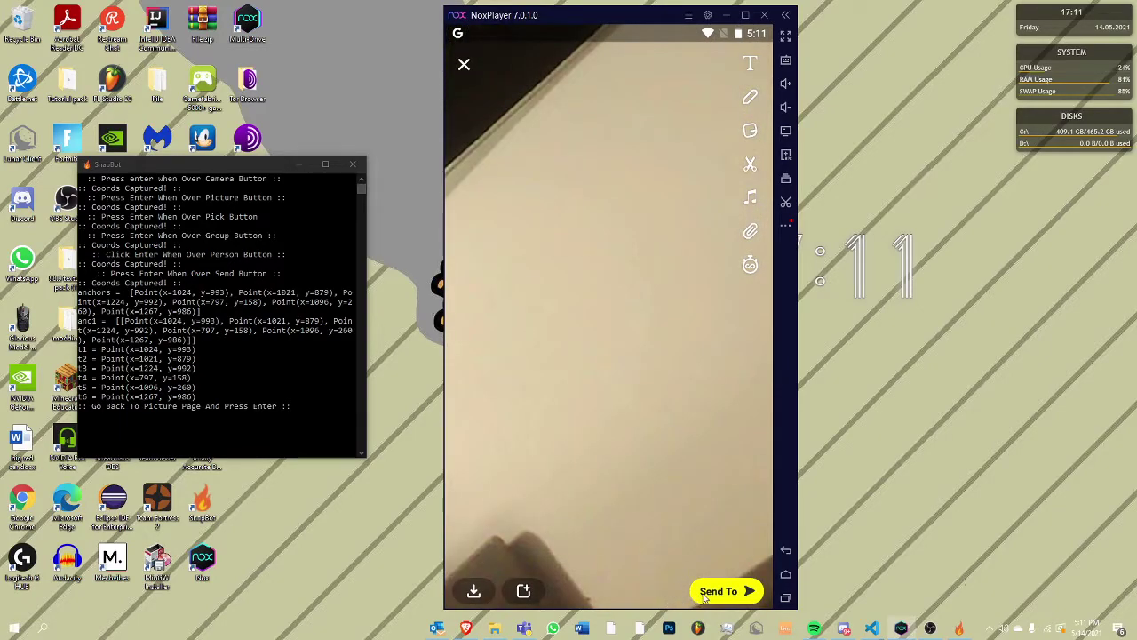
click(722, 592)
click(471, 99)
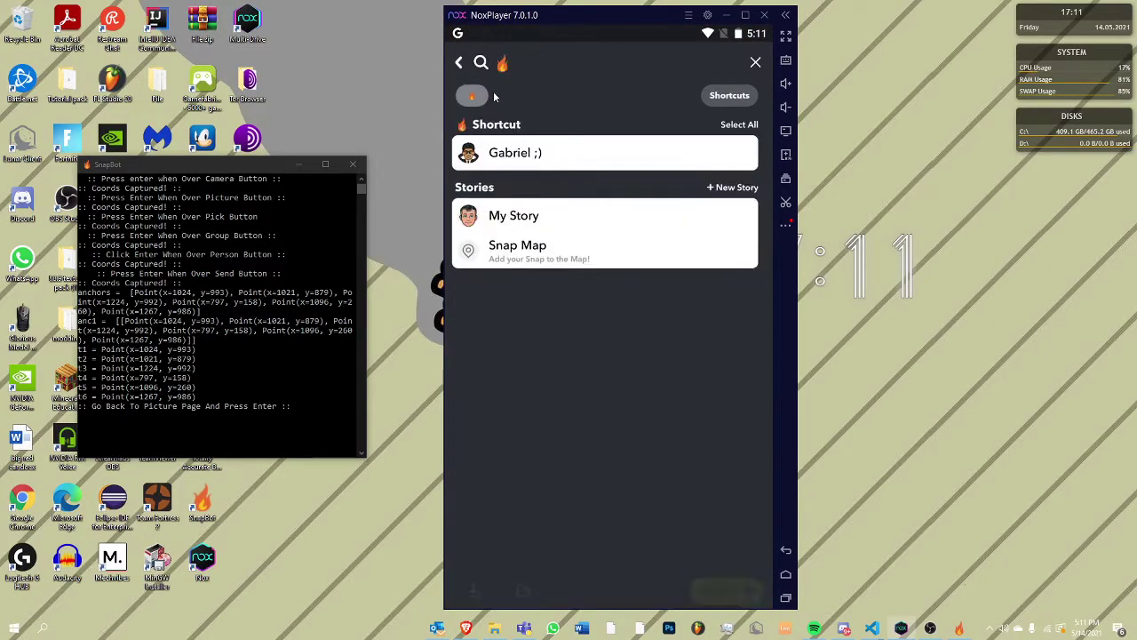
click(630, 152)
click(749, 585)
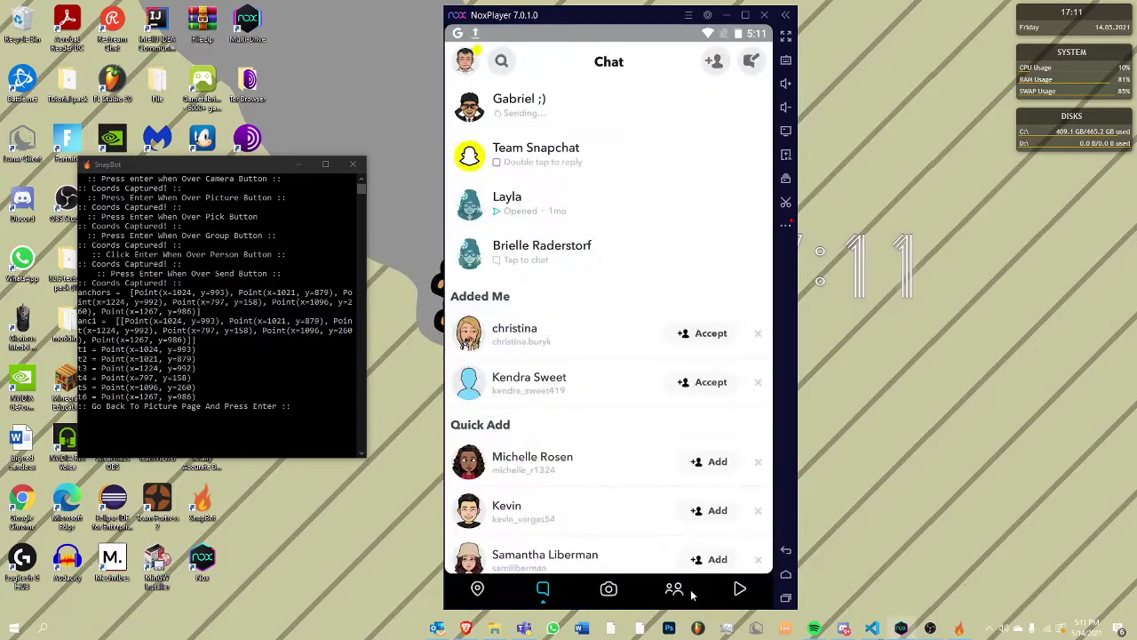
click(608, 589)
key(Return)
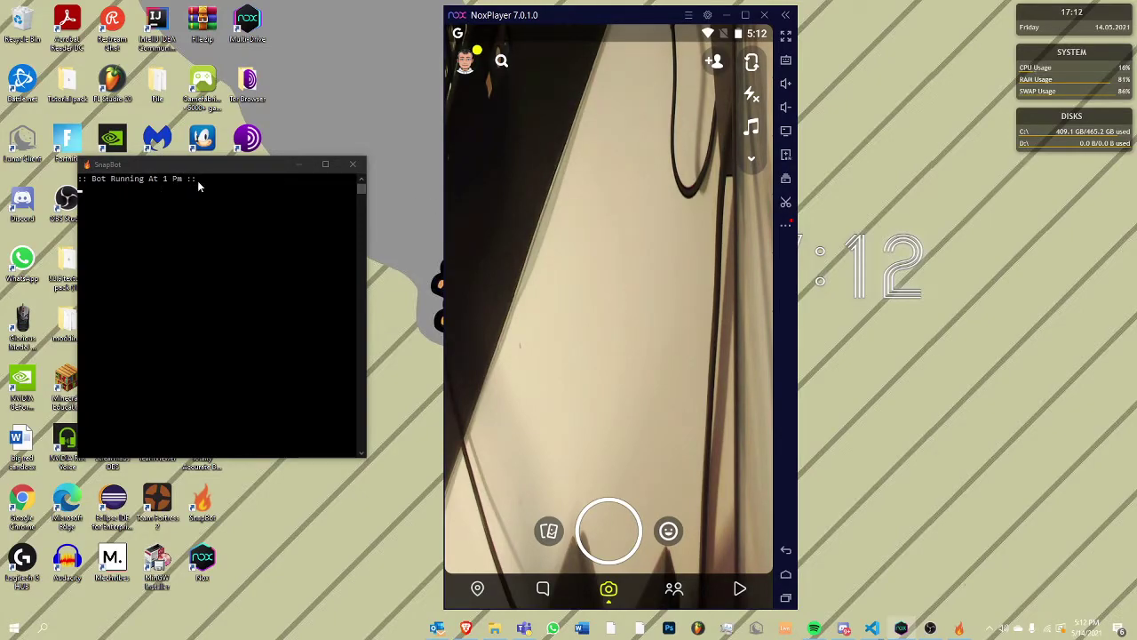
Move the SnapBot console out of the way, and switch to Brave to download the SnapBot GitHub repository as a ZIP
click(160, 181)
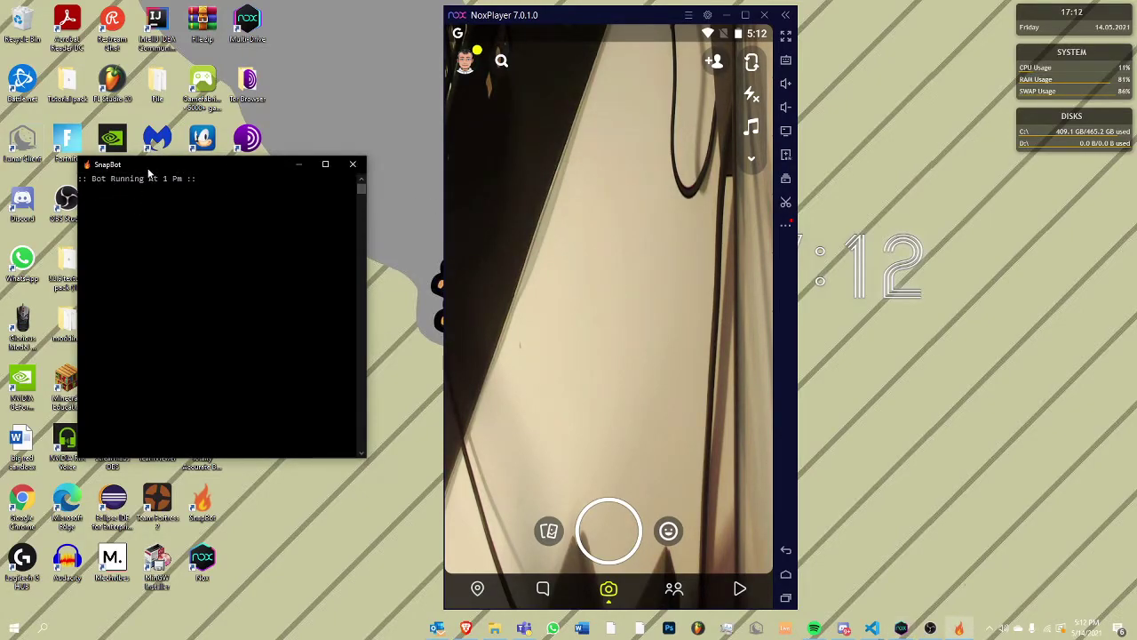
drag(148, 174, 213, 8)
click(465, 627)
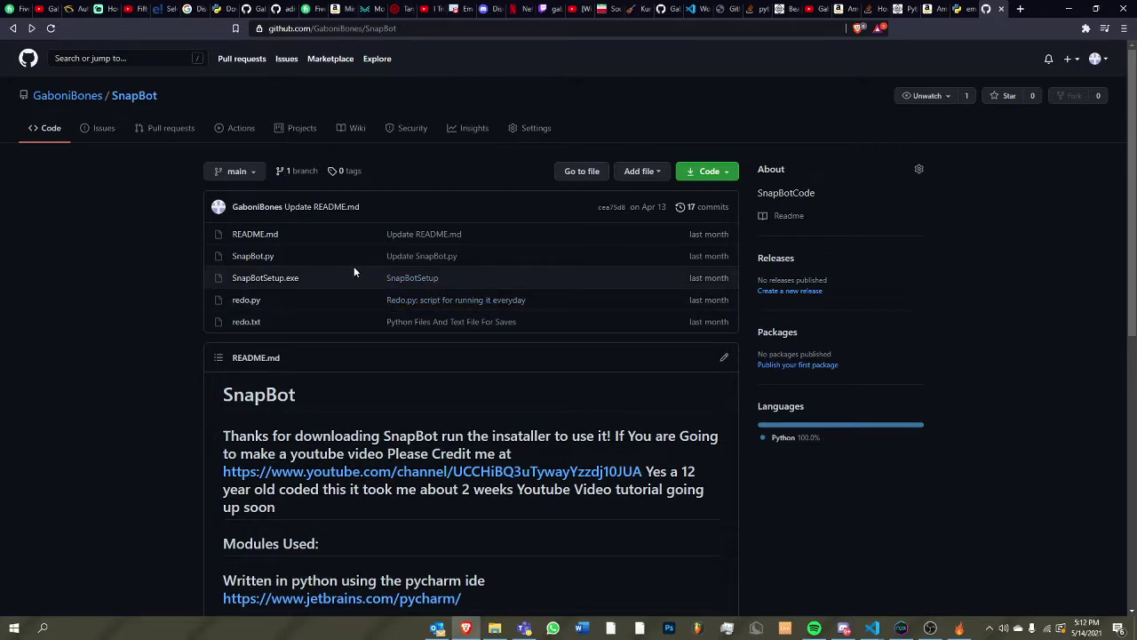
click(722, 171)
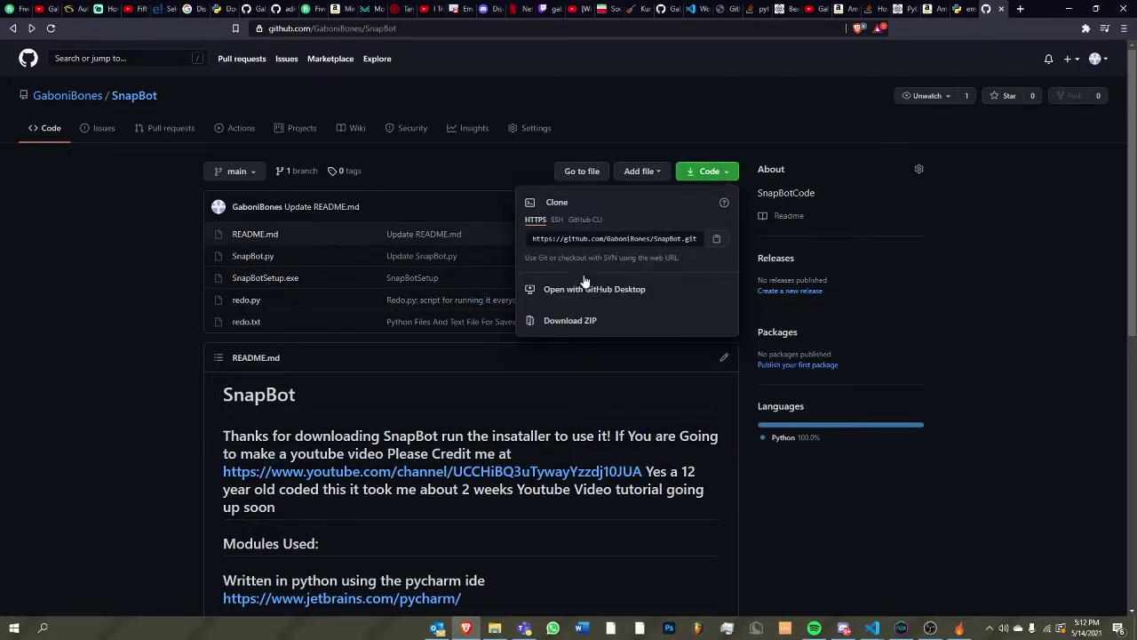
click(589, 322)
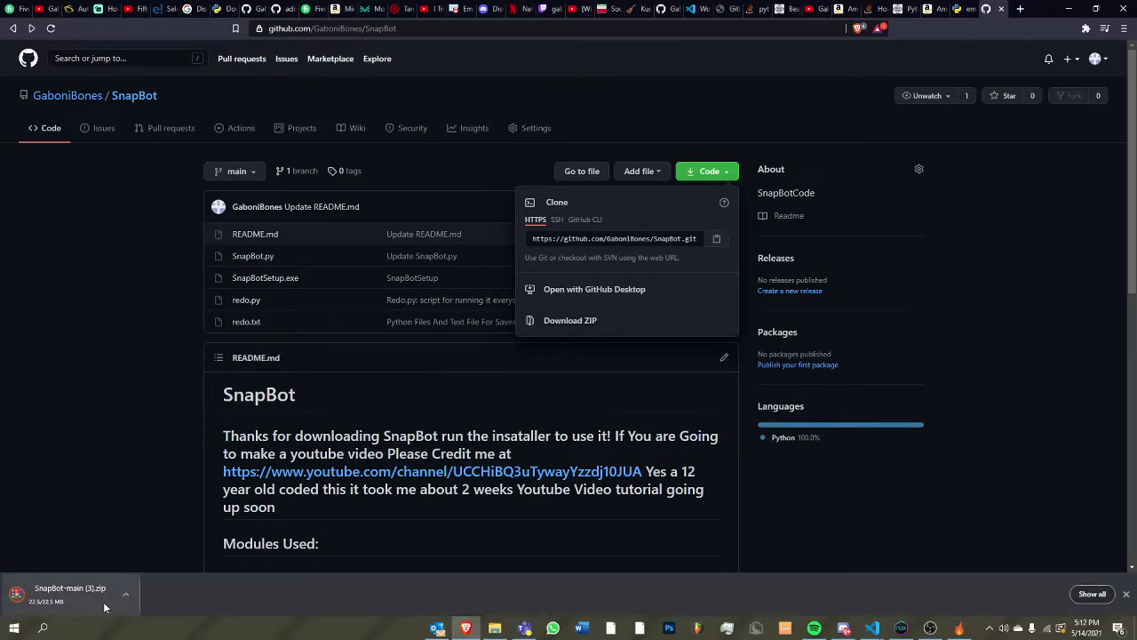
Open the downloaded SnapBot archive and take SnapBotSetup.exe to its Ready to Install page with a desktop shortcut selected
click(131, 595)
double_click(89, 335)
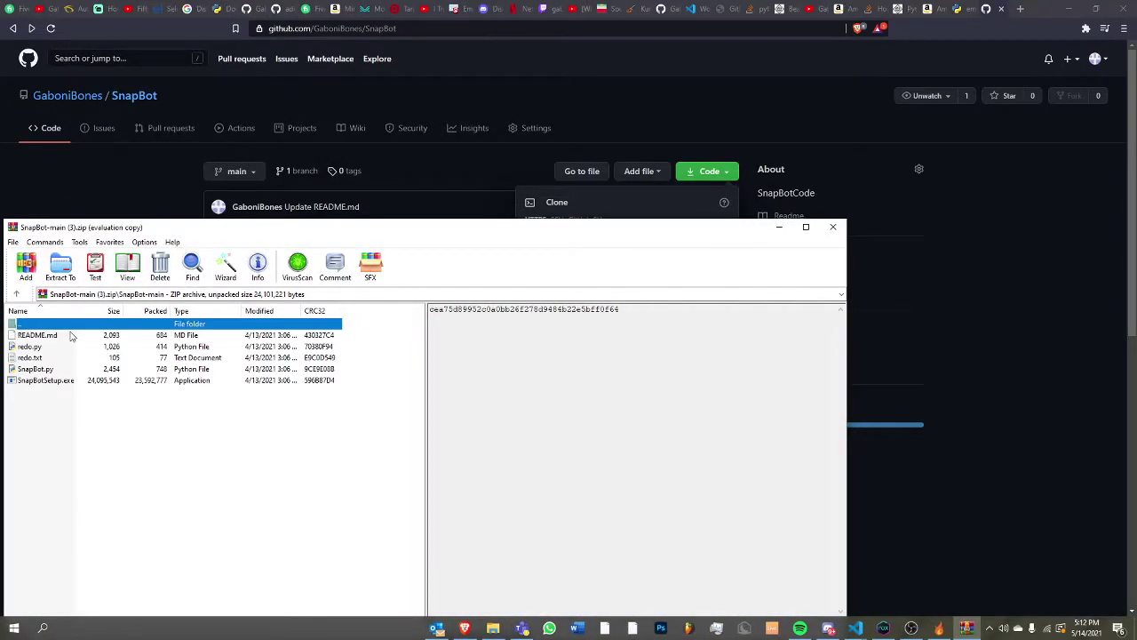
click(516, 388)
click(296, 382)
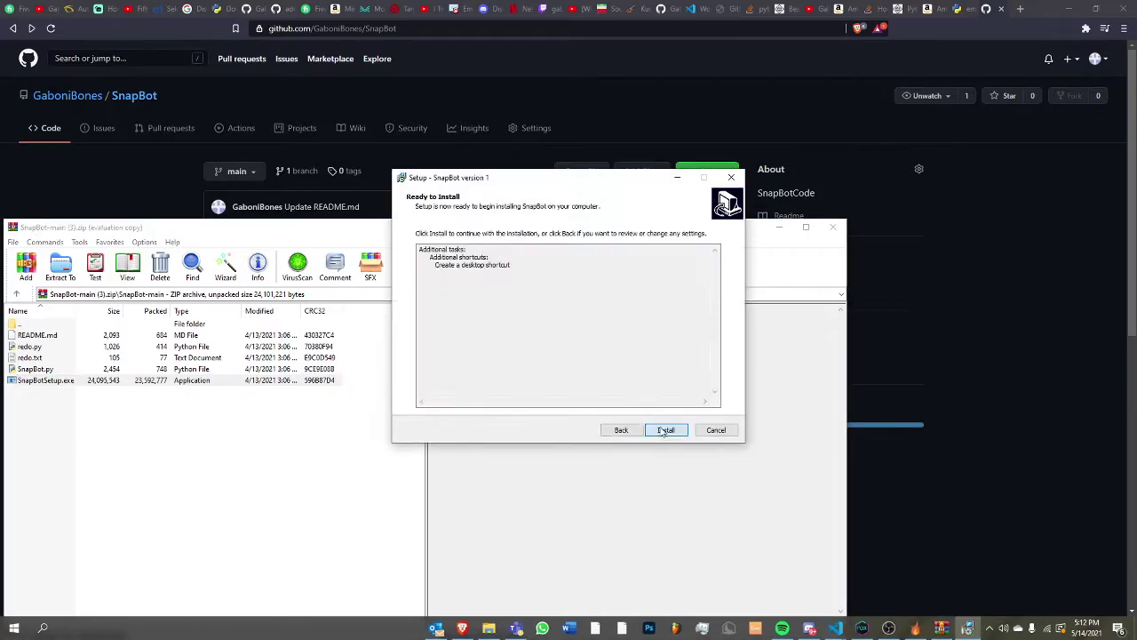
Exit the SnapBot setup without installing, and minimise the archive window to get back to the repository page
click(716, 430)
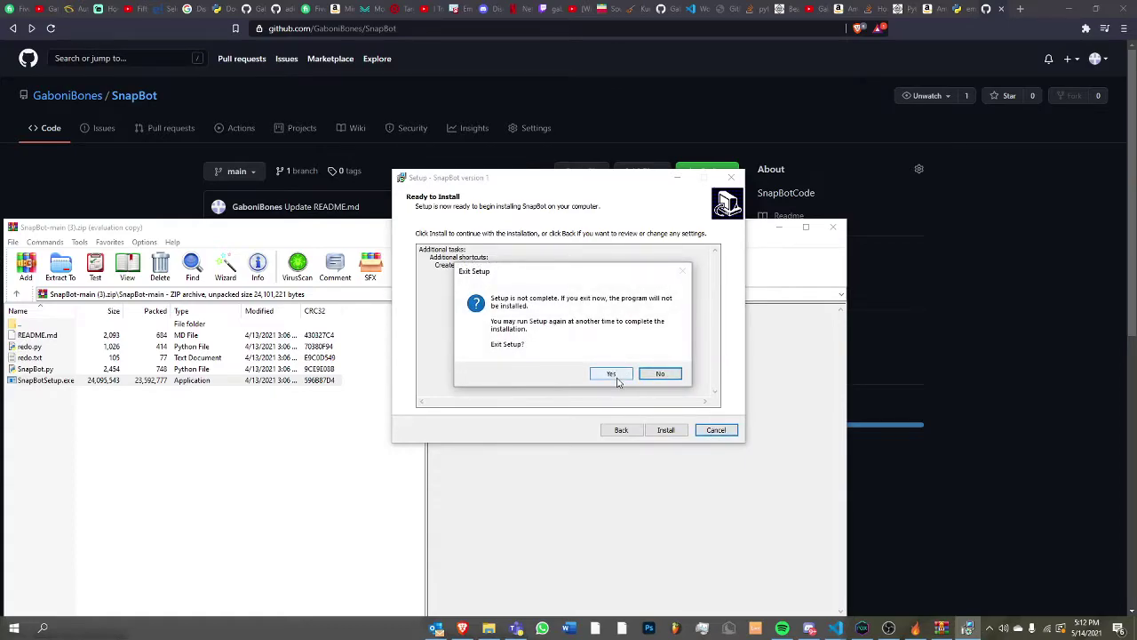
click(611, 374)
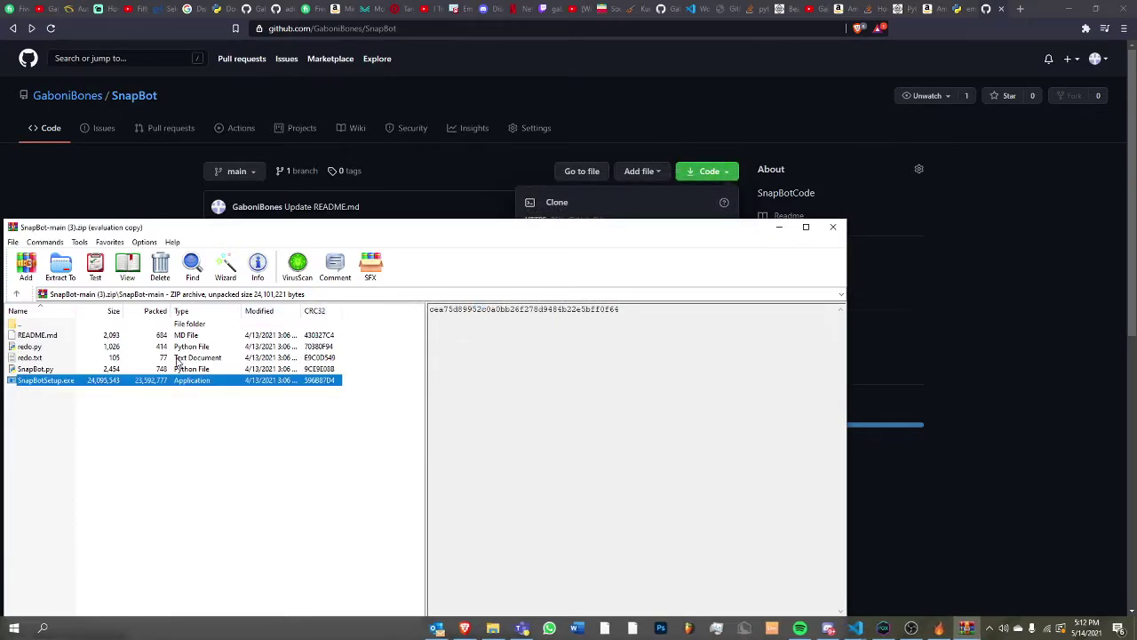
click(779, 227)
click(446, 169)
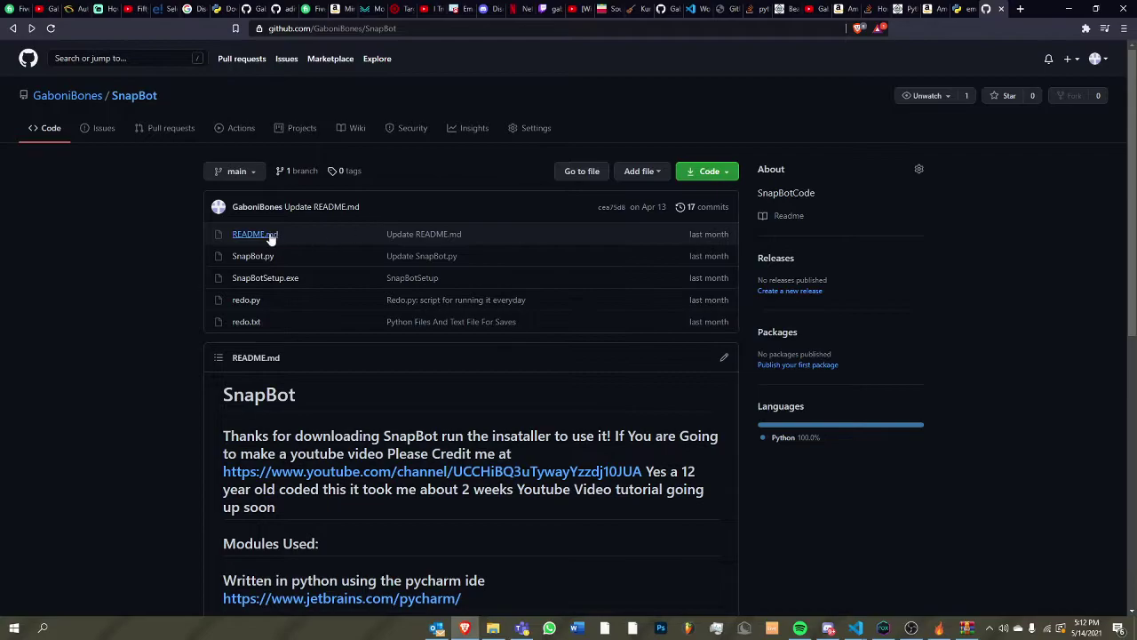
Look over the repository's README and the redo.txt file page, and return to the file list
scroll(272, 237, down, 3)
scroll(272, 236, up, 3)
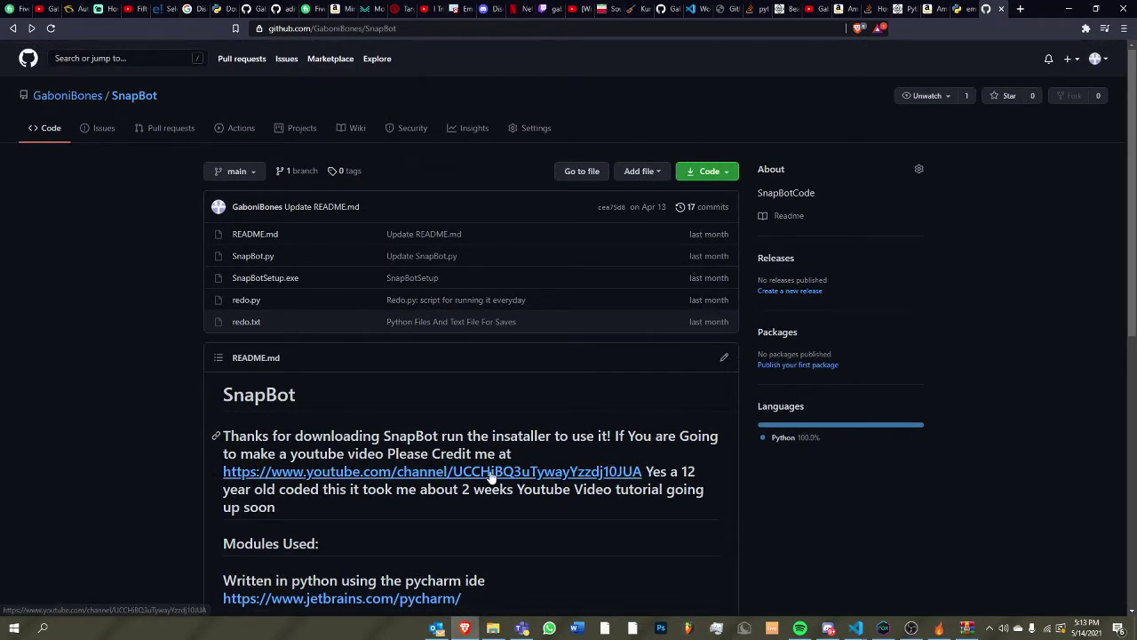
click(252, 325)
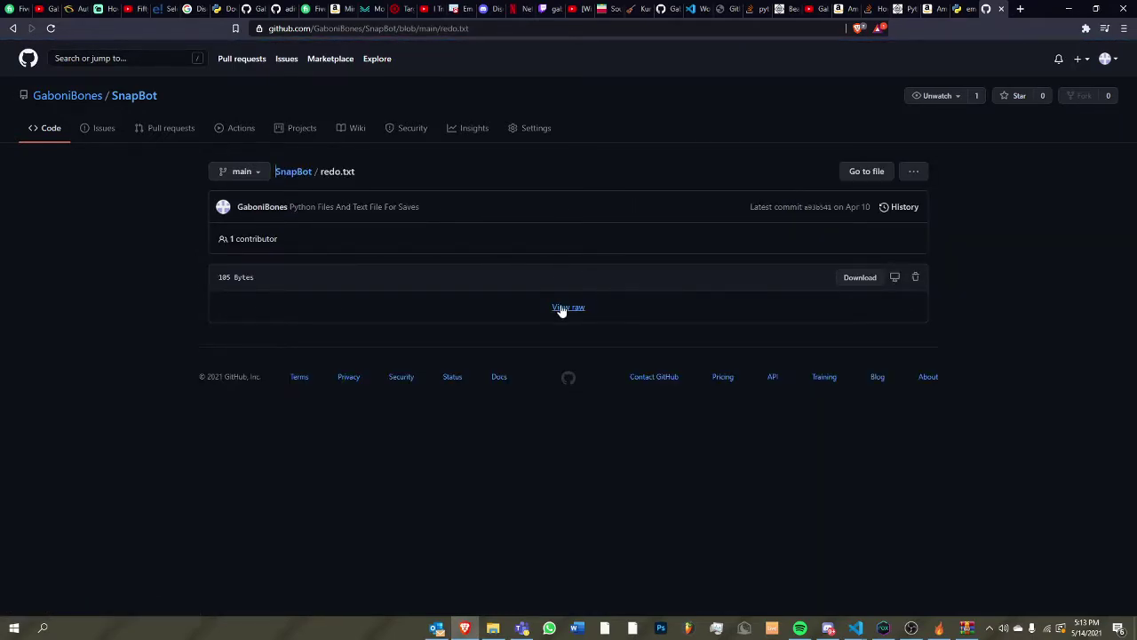
key(alt+Left)
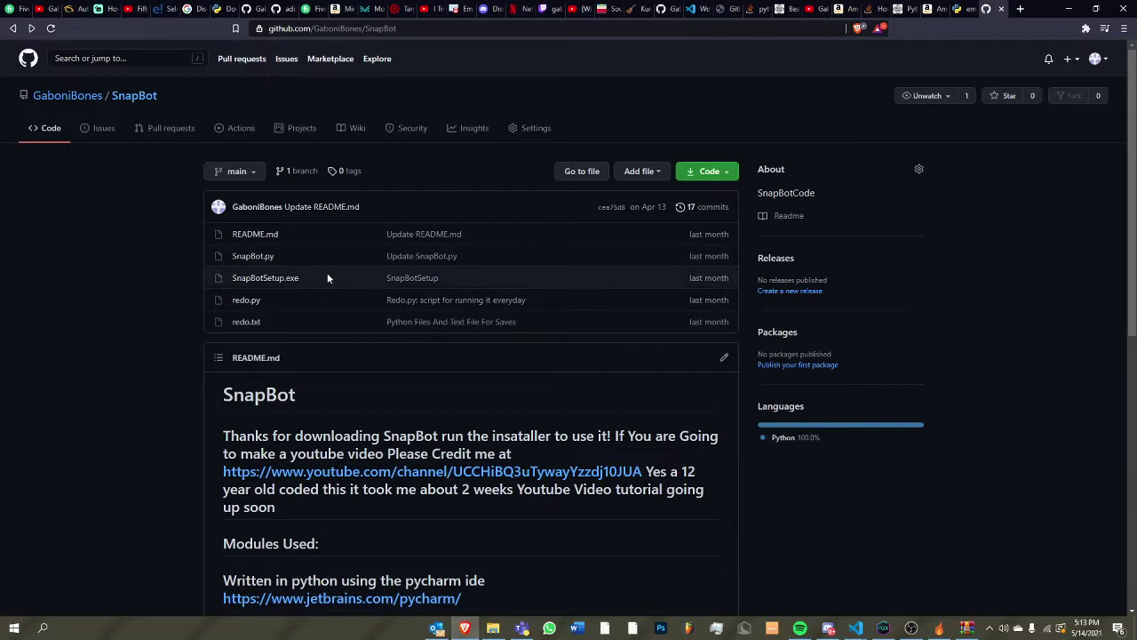
Examine the redo.py script, including its send function and daily schedule line, and return to the repository's file list
click(246, 301)
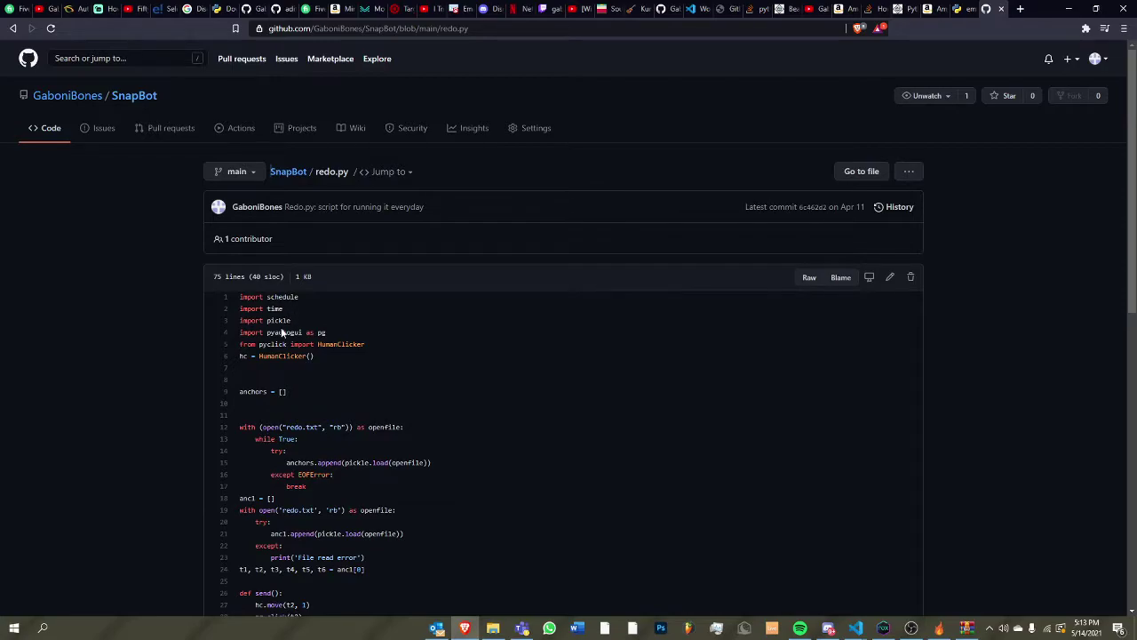
scroll(283, 332, down, 7)
scroll(366, 372, up, 2)
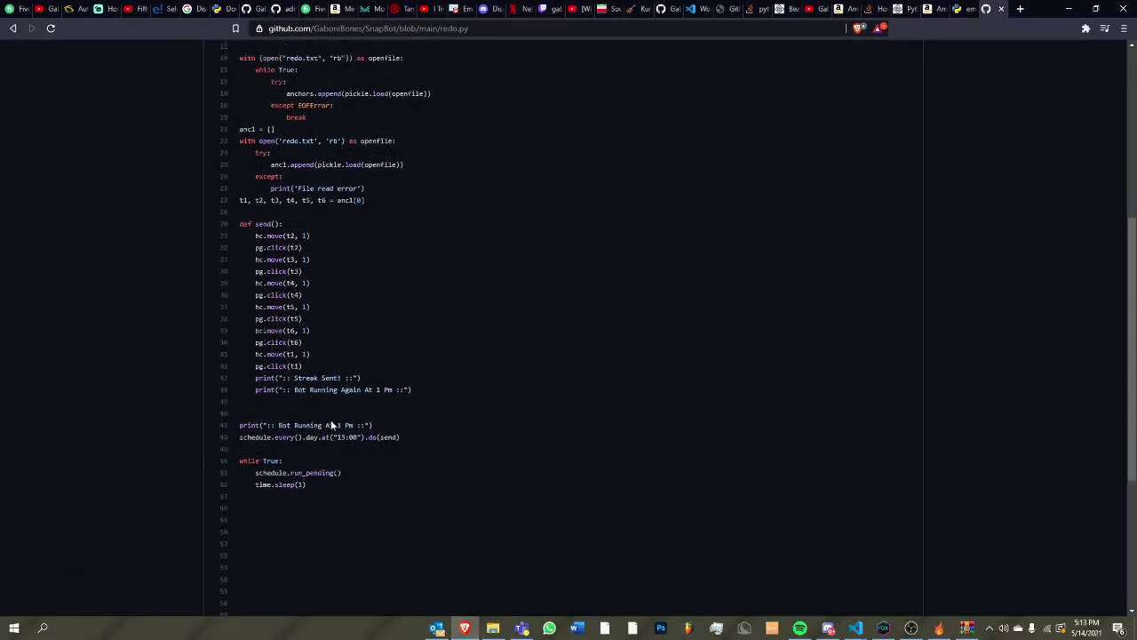
scroll(331, 422, up, 10)
scroll(305, 357, down, 8)
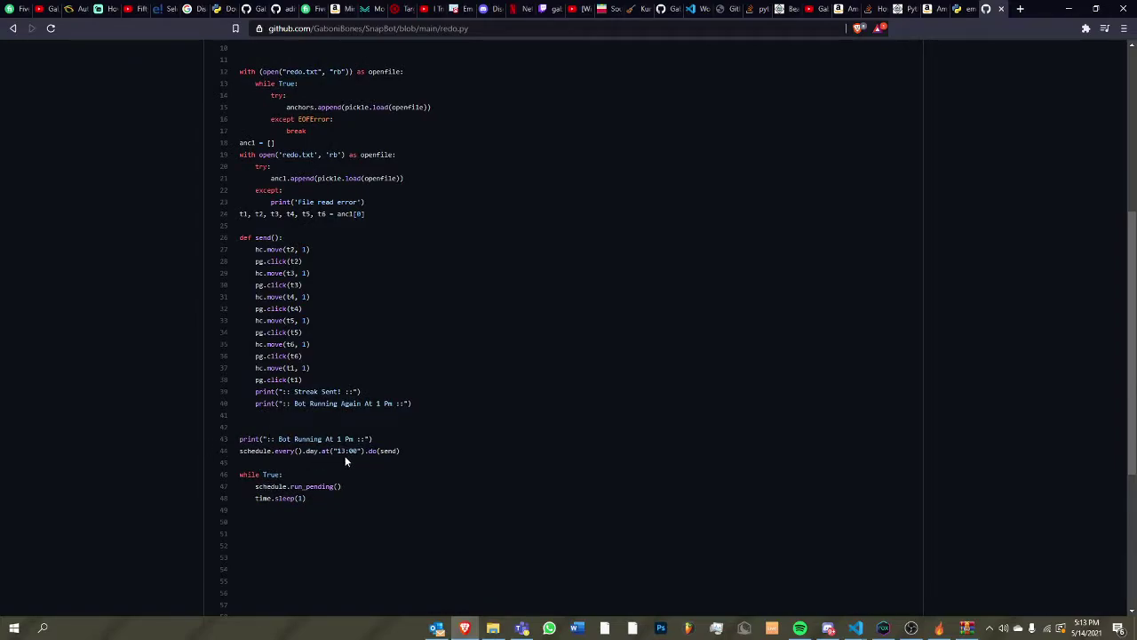
scroll(356, 455, up, 8)
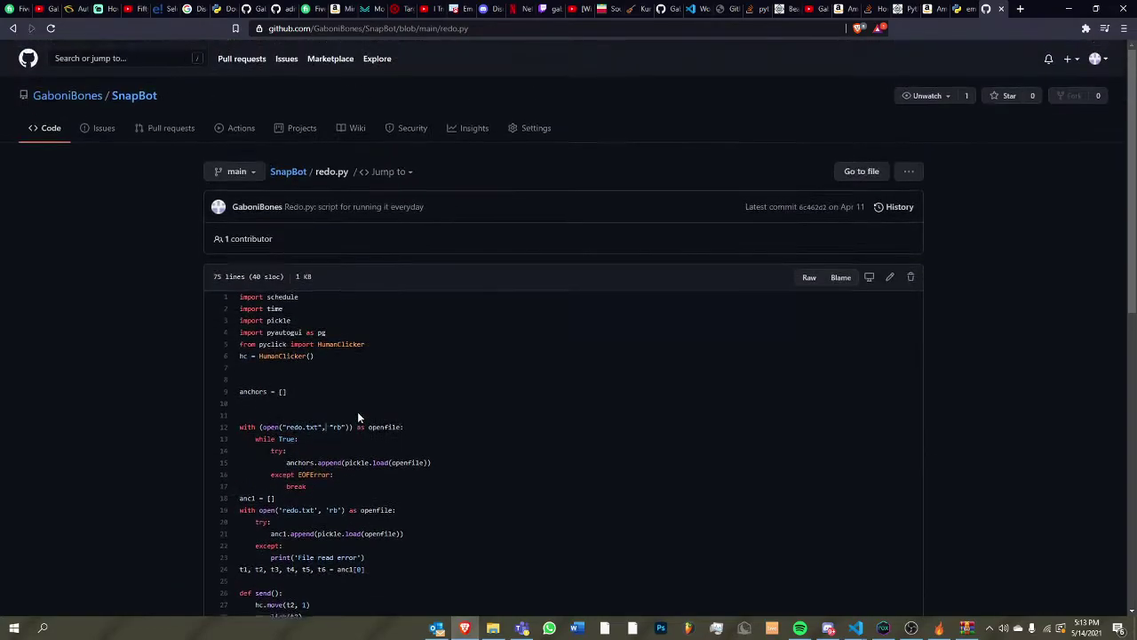
click(289, 170)
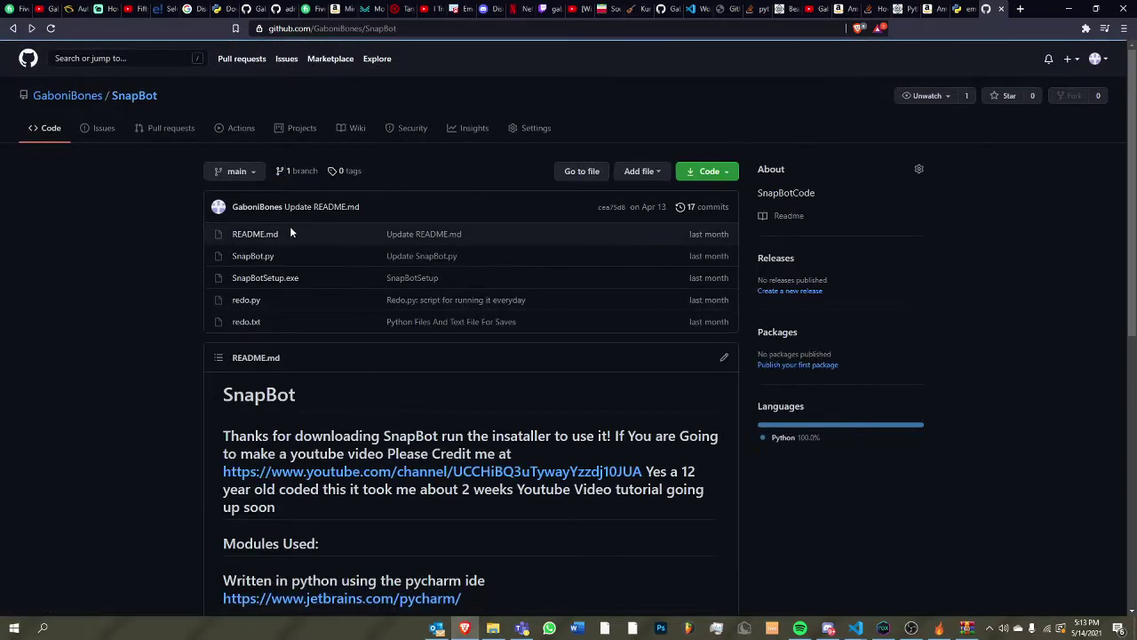
Examine the SnapBot.py source code, including the button position capture prompts and the send function
click(256, 258)
scroll(422, 320, down, 5)
scroll(418, 334, down, 5)
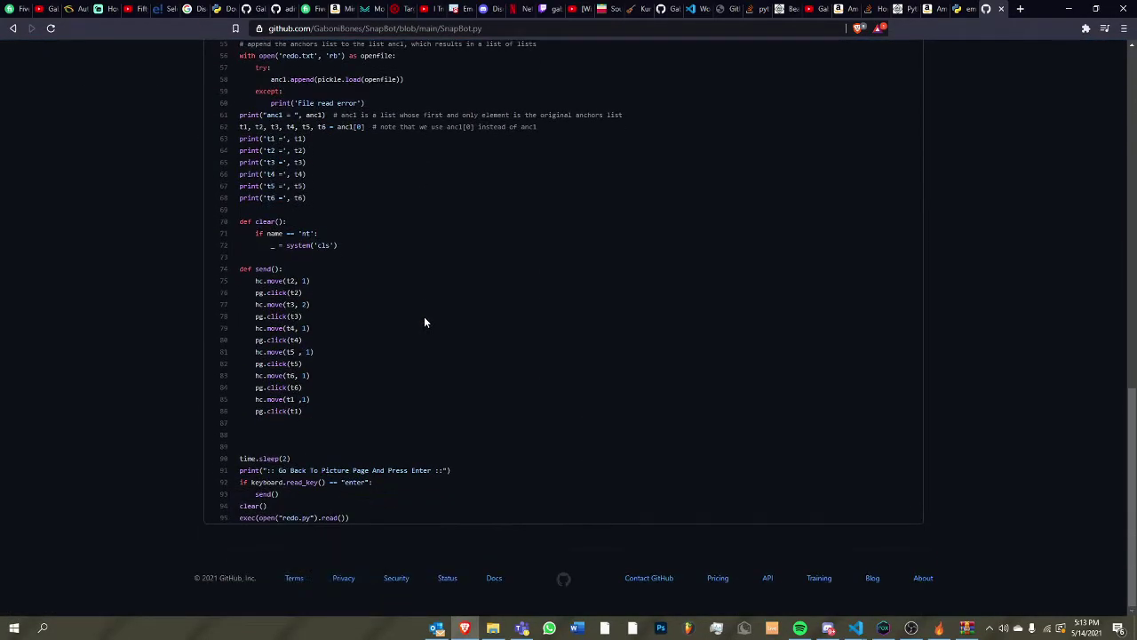
scroll(425, 320, up, 12)
scroll(436, 318, down, 10)
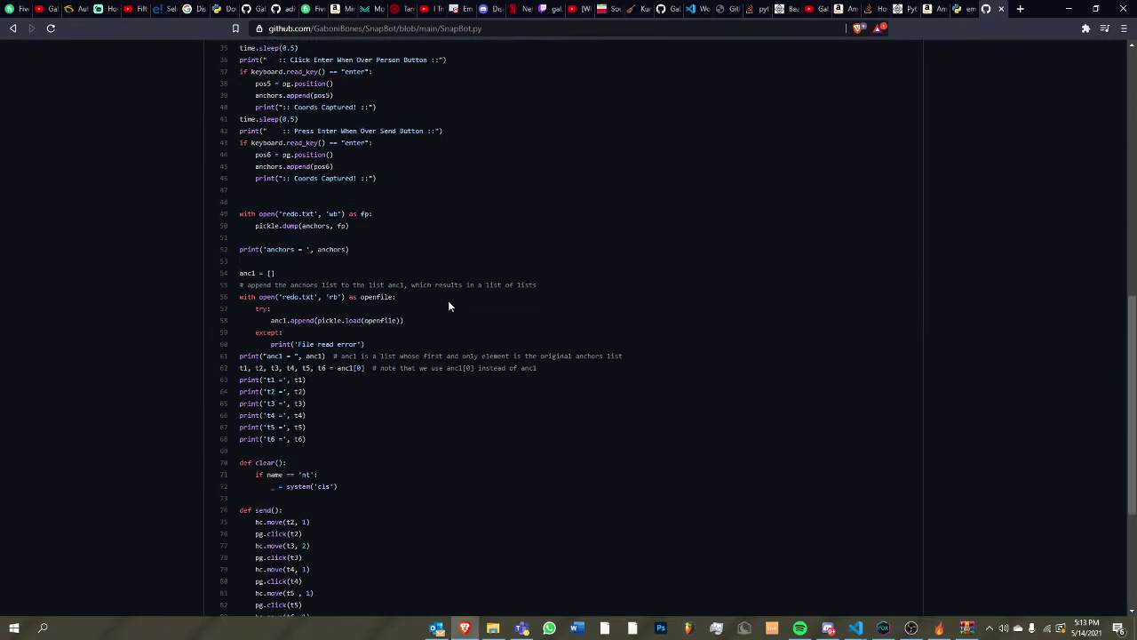
scroll(448, 300, up, 10)
scroll(824, 459, down, 5)
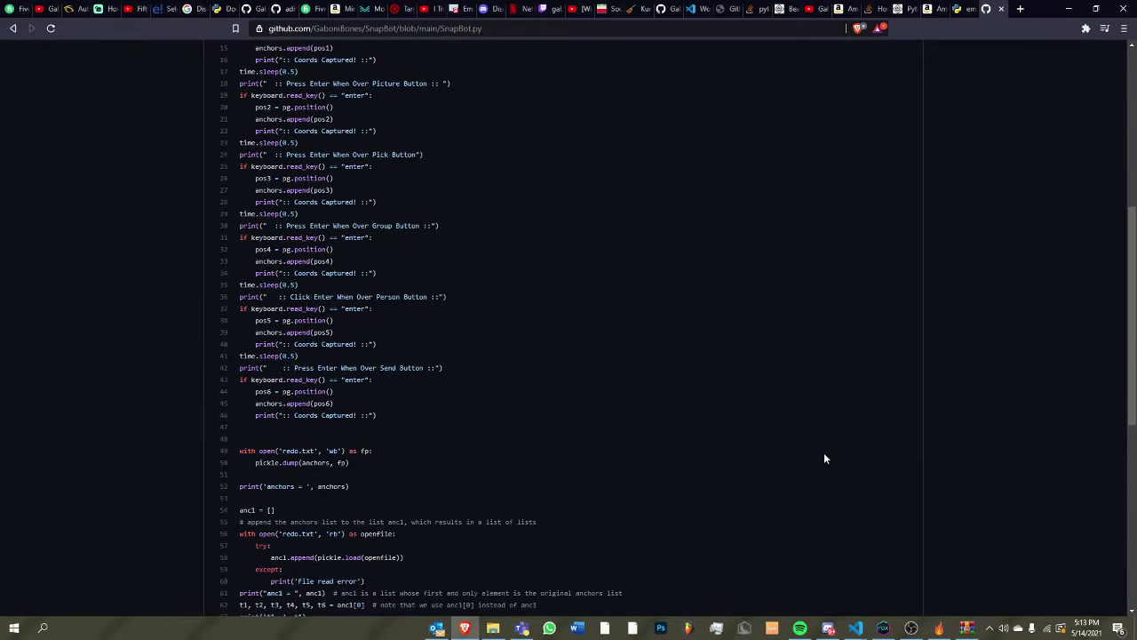